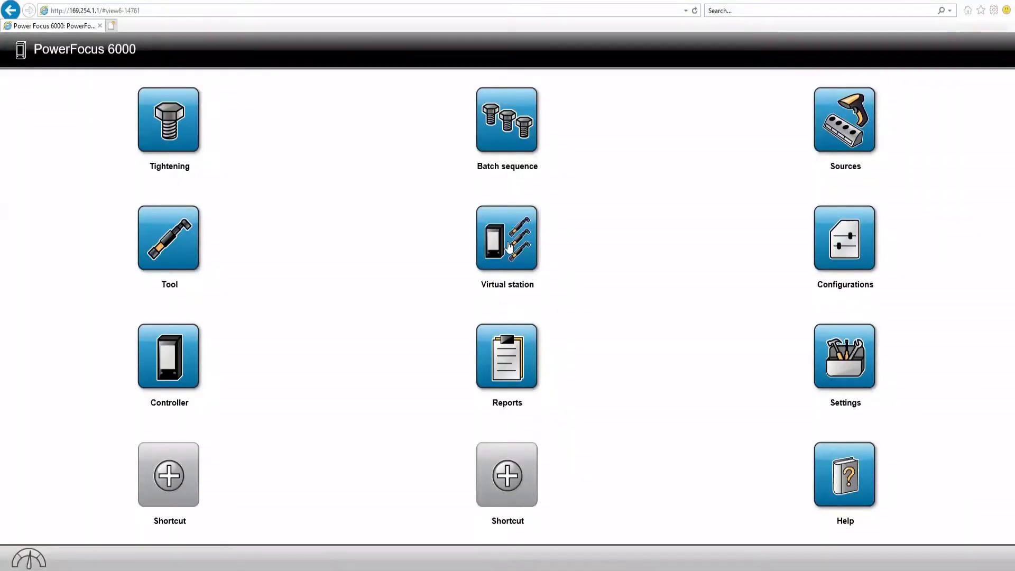
Open the Virtual station page for Virtual Station 1 from the home screen.
{"action": "left_click", "coordinate": [508, 247]}
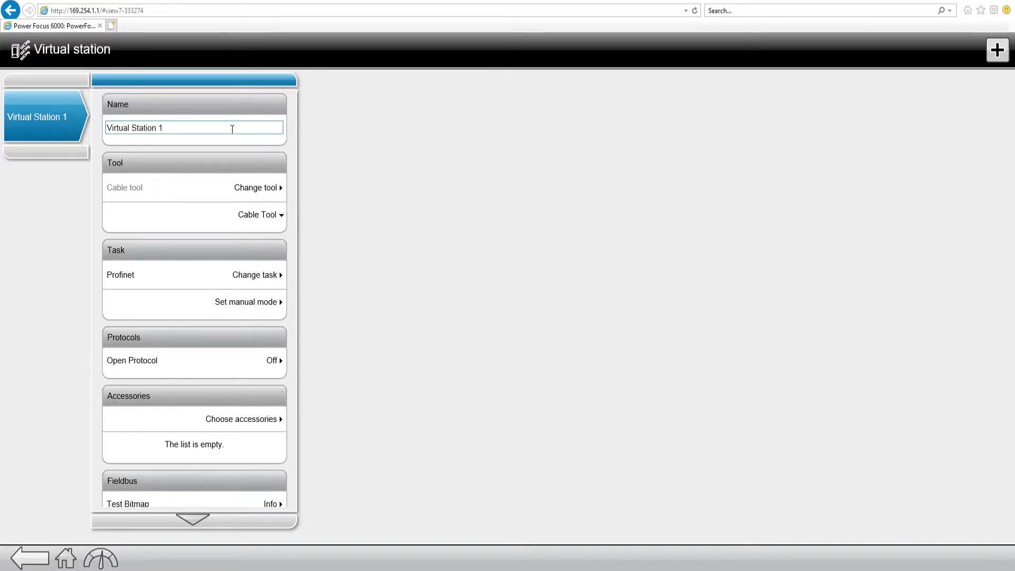
Replace the station name 'Virtual Station 1' with 'OP 110'.
{"action": "left_click", "coordinate": [232, 129]}
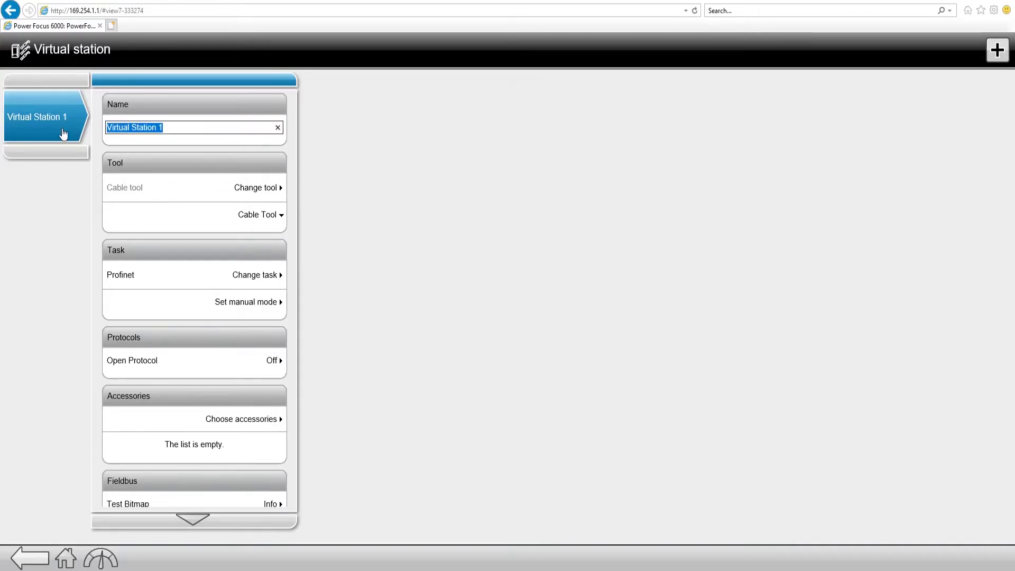
{"action": "type", "text": "OP"}
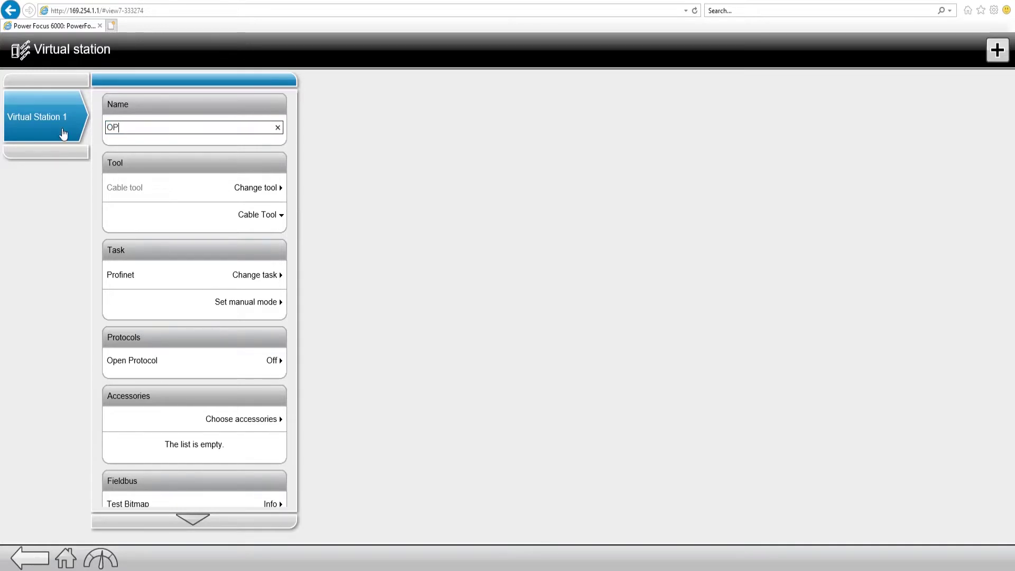
{"action": "type", "text": " 110"}
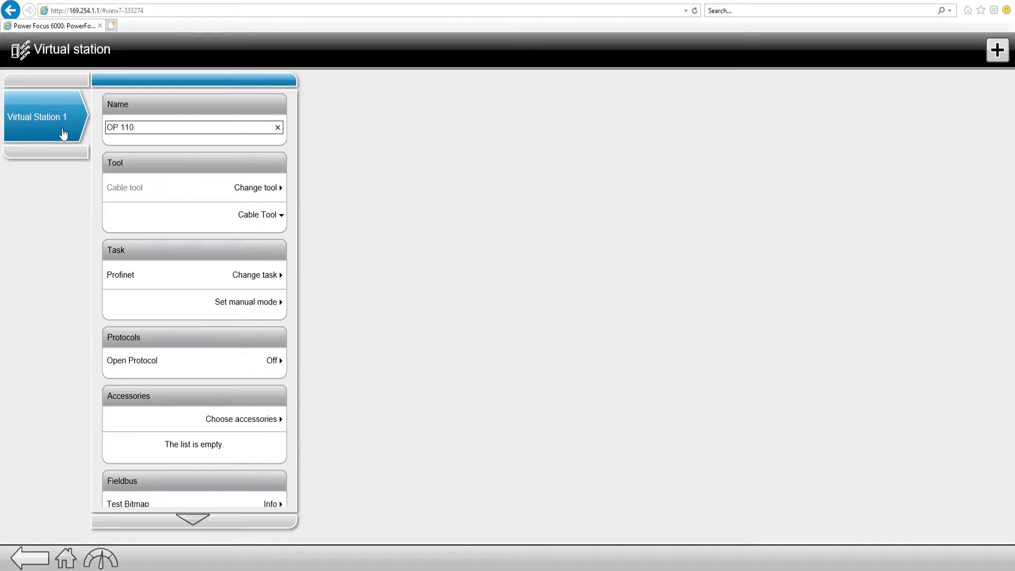
{"action": "key", "text": "Return"}
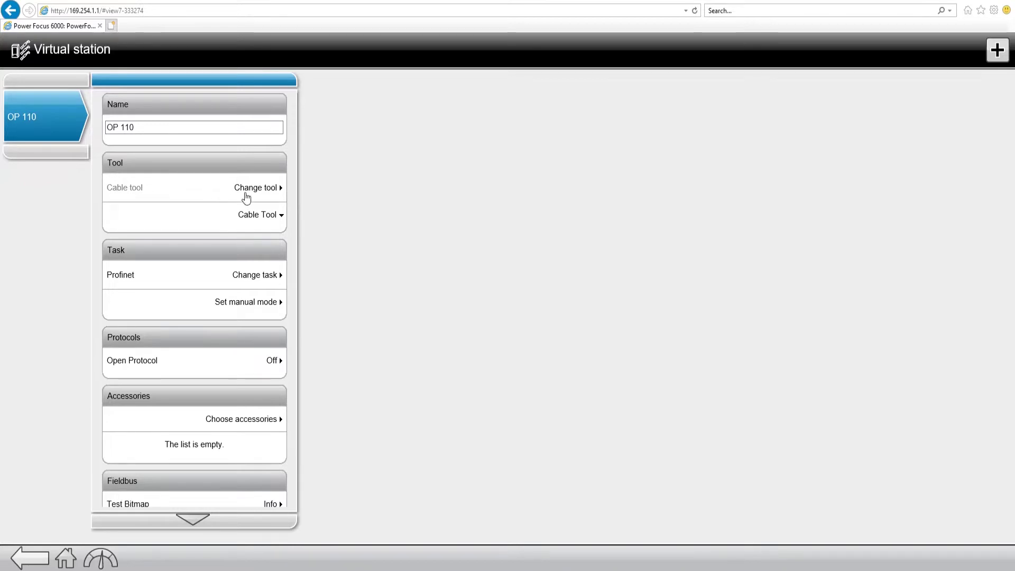
{"action": "left_click", "coordinate": [248, 193]}
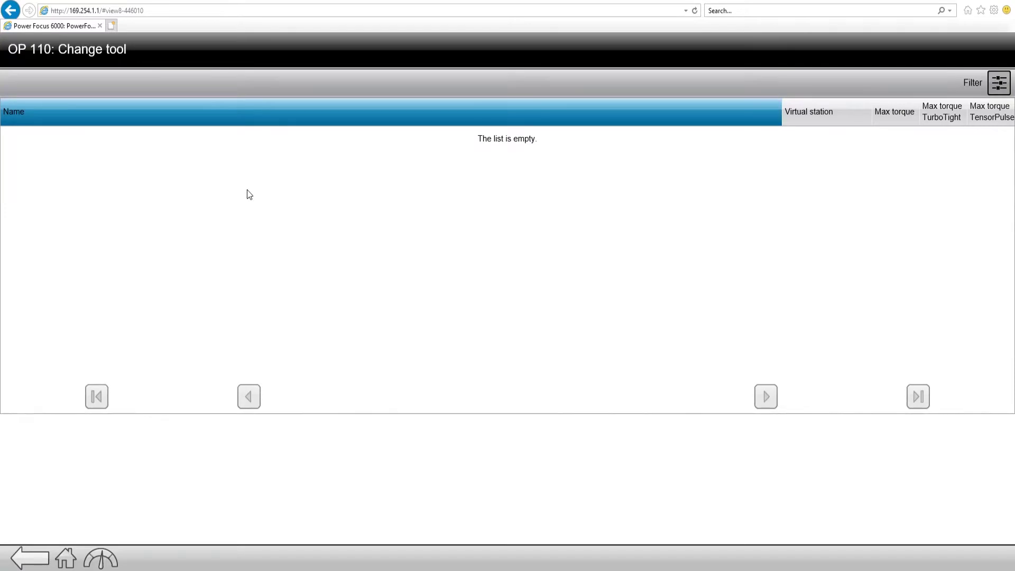
{"action": "left_click", "coordinate": [38, 560]}
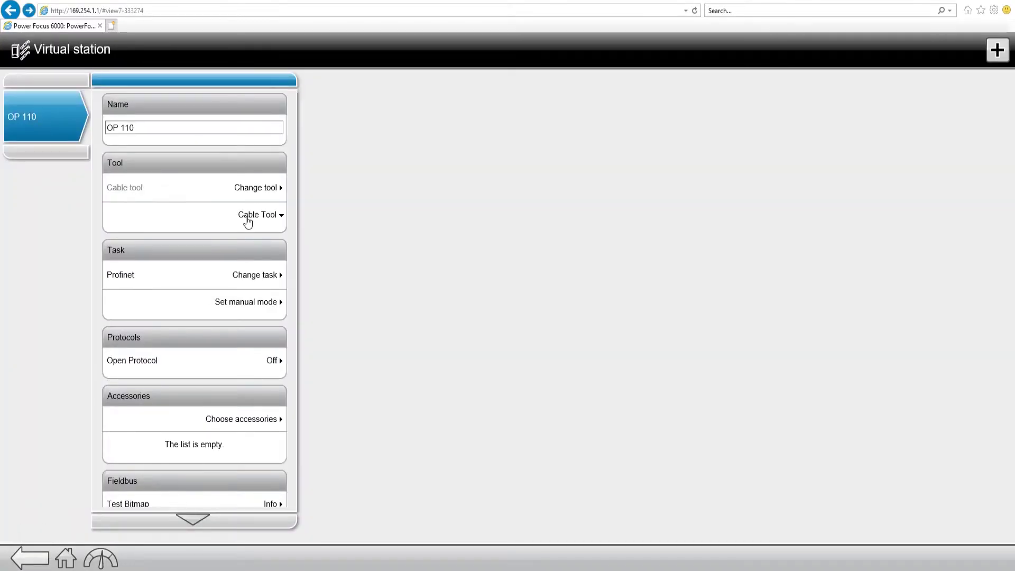
{"action": "left_click", "coordinate": [247, 222]}
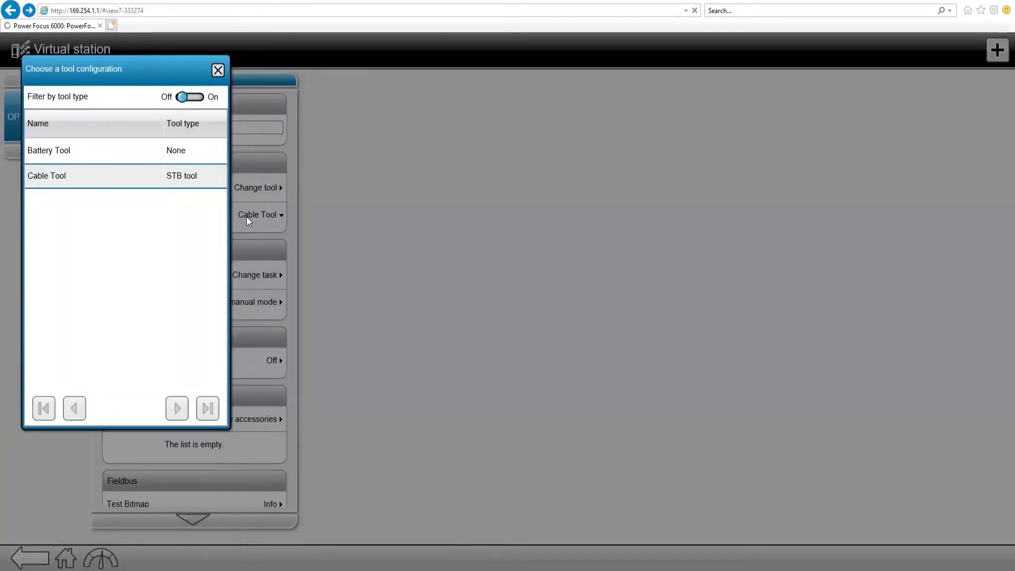
{"action": "left_click", "coordinate": [217, 71]}
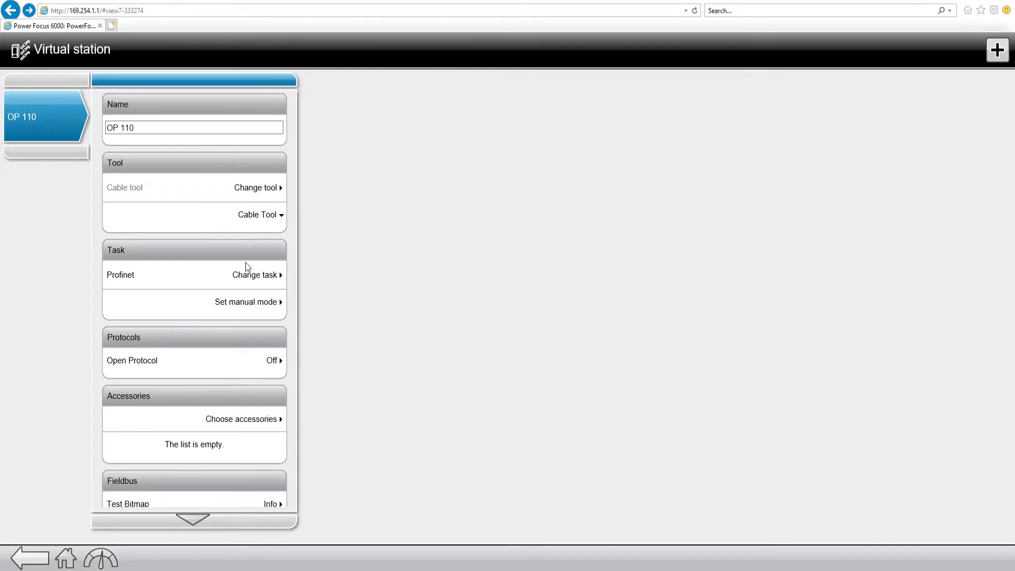
{"action": "left_click", "coordinate": [252, 275]}
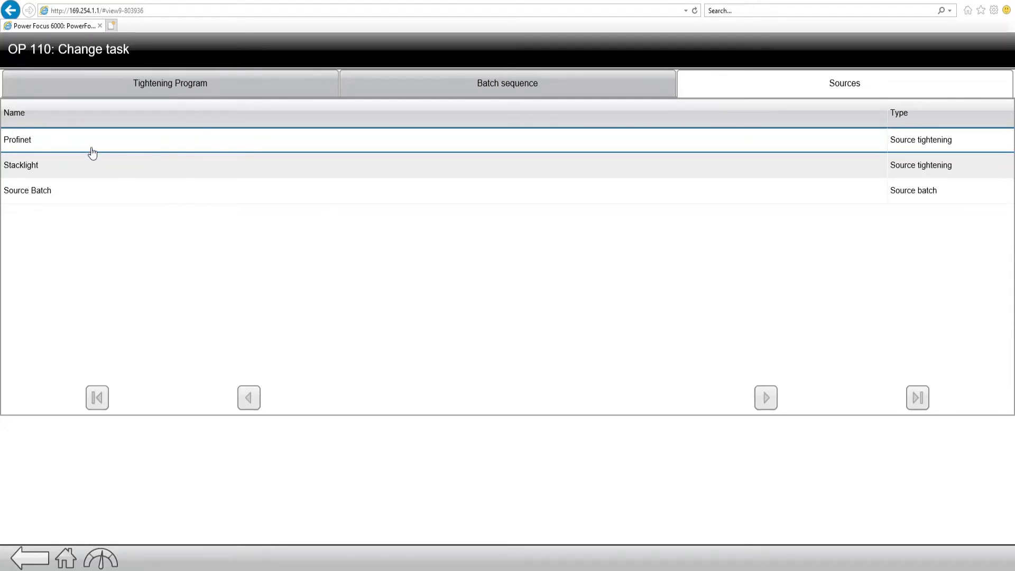
{"action": "left_click", "coordinate": [30, 561]}
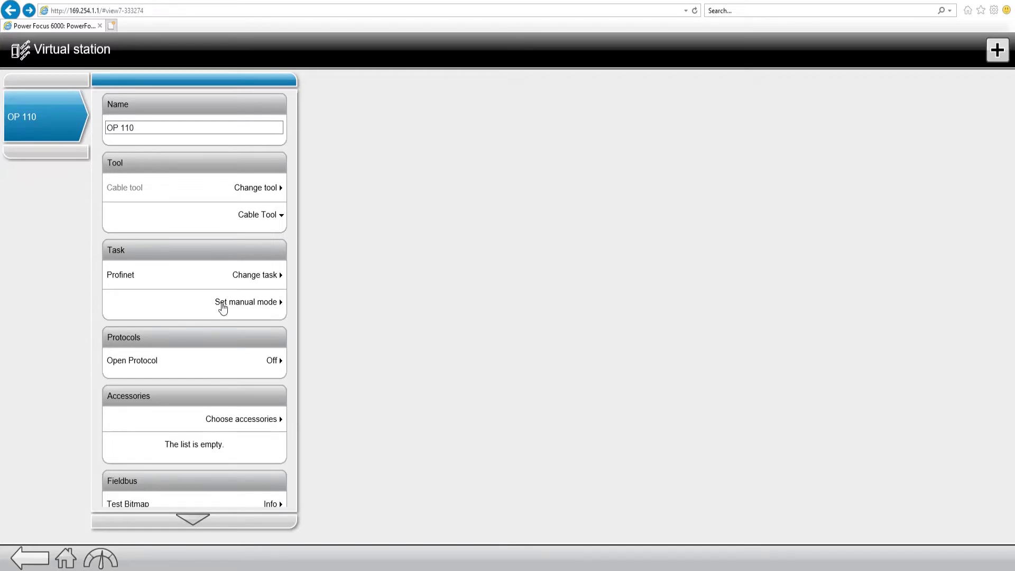
{"action": "left_click", "coordinate": [222, 307]}
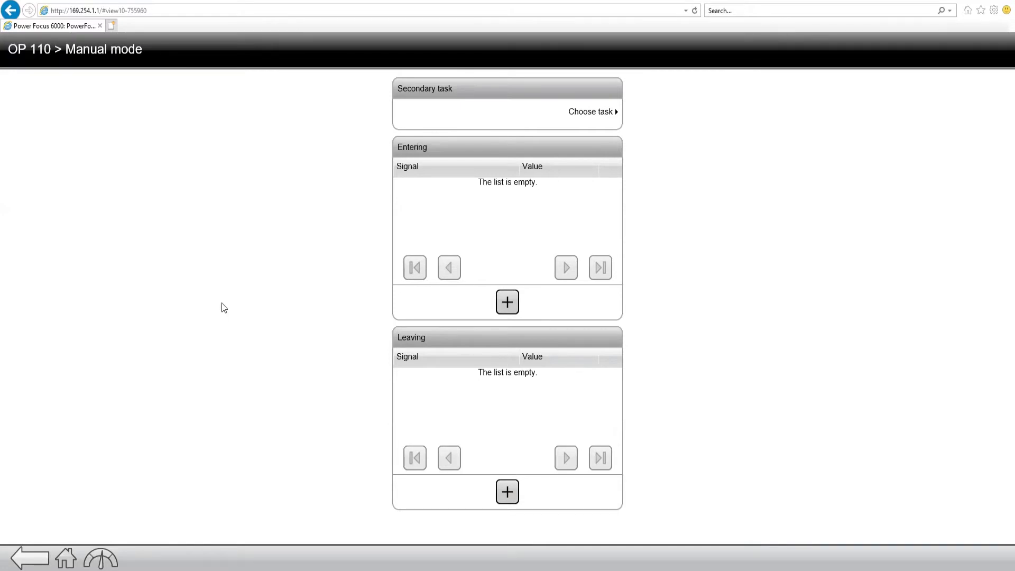
{"action": "left_click", "coordinate": [31, 559]}
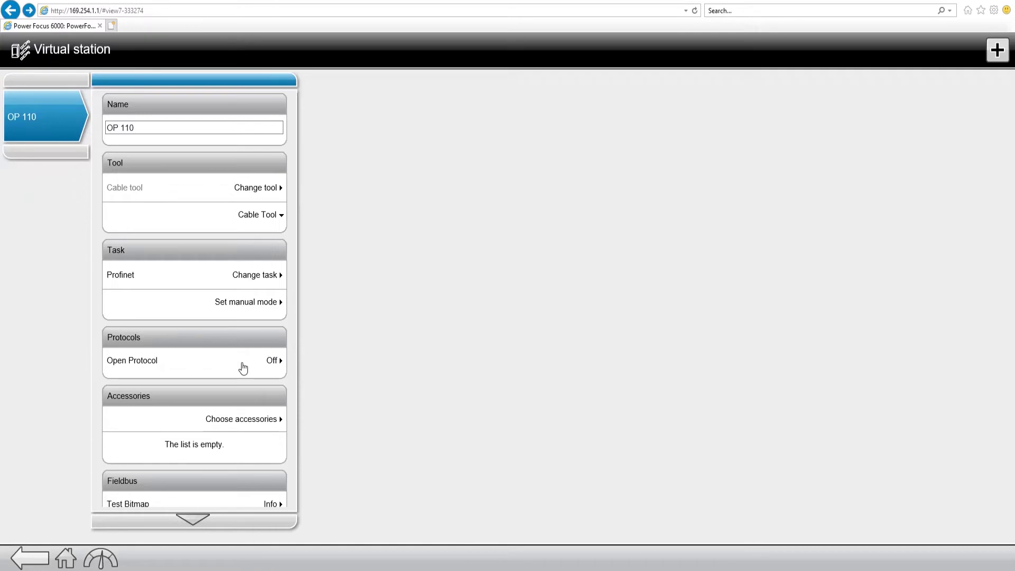
{"action": "left_click", "coordinate": [201, 520]}
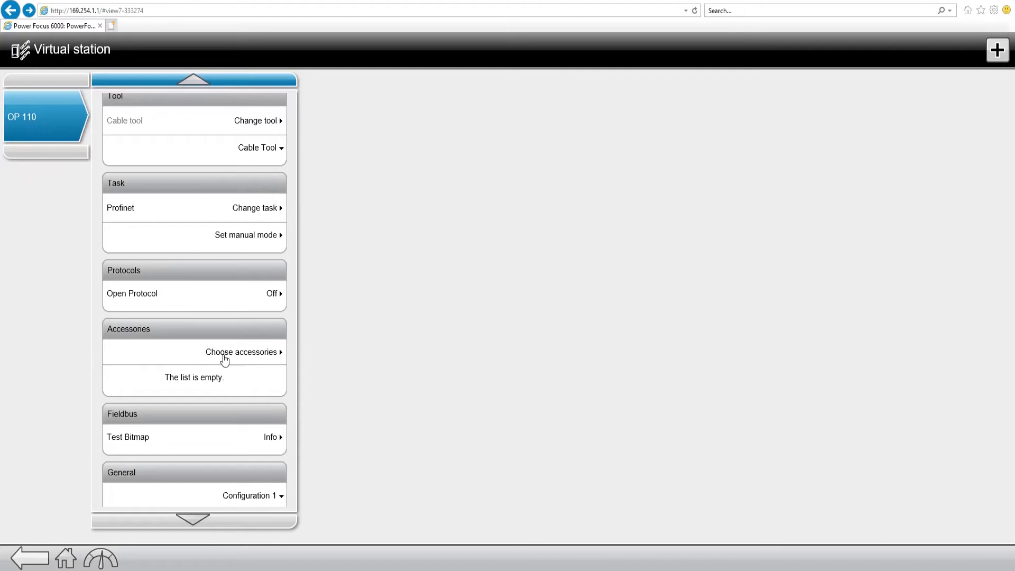
Add Internal I/O Configuration 1 with BUILTIN : CAN 100 connected to OP 110's accessories.
{"action": "left_click", "coordinate": [227, 357]}
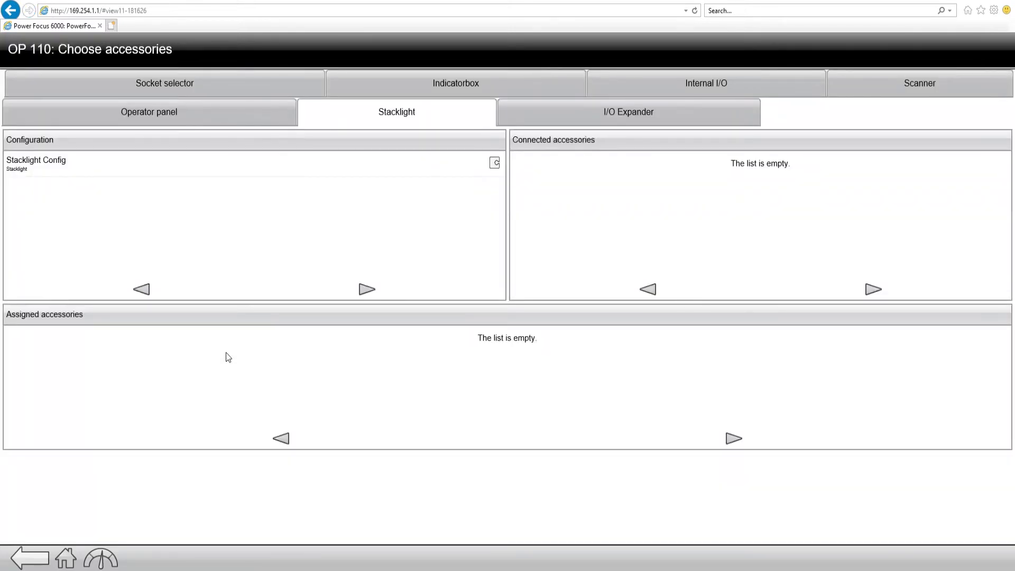
{"action": "left_click", "coordinate": [692, 80]}
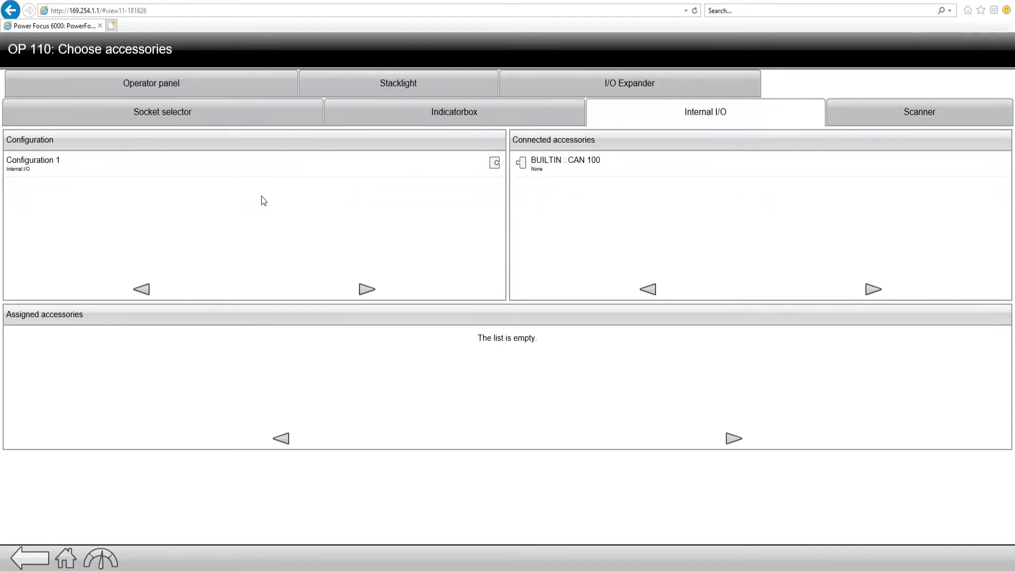
{"action": "left_click", "coordinate": [244, 167]}
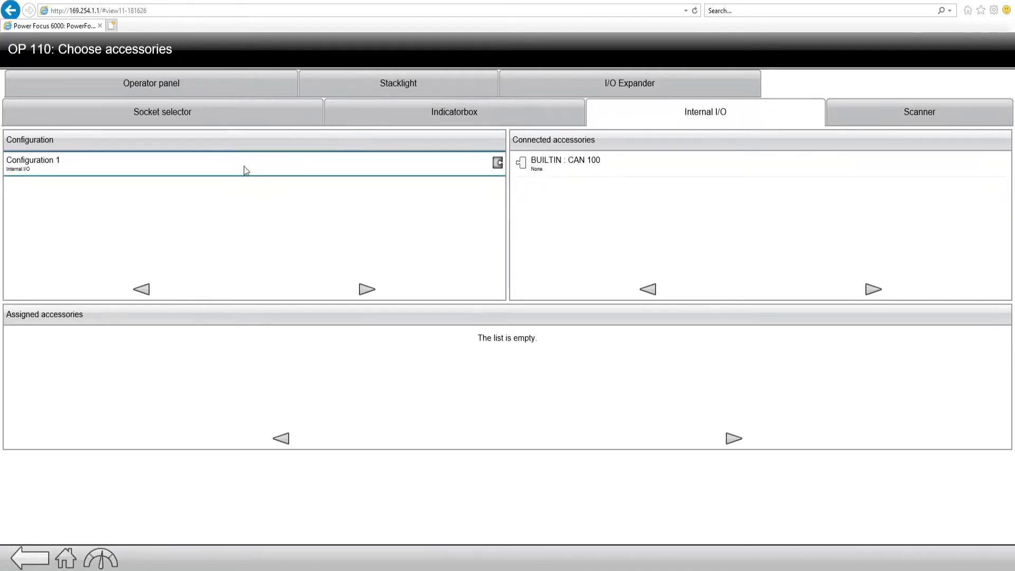
{"action": "left_click", "coordinate": [576, 167]}
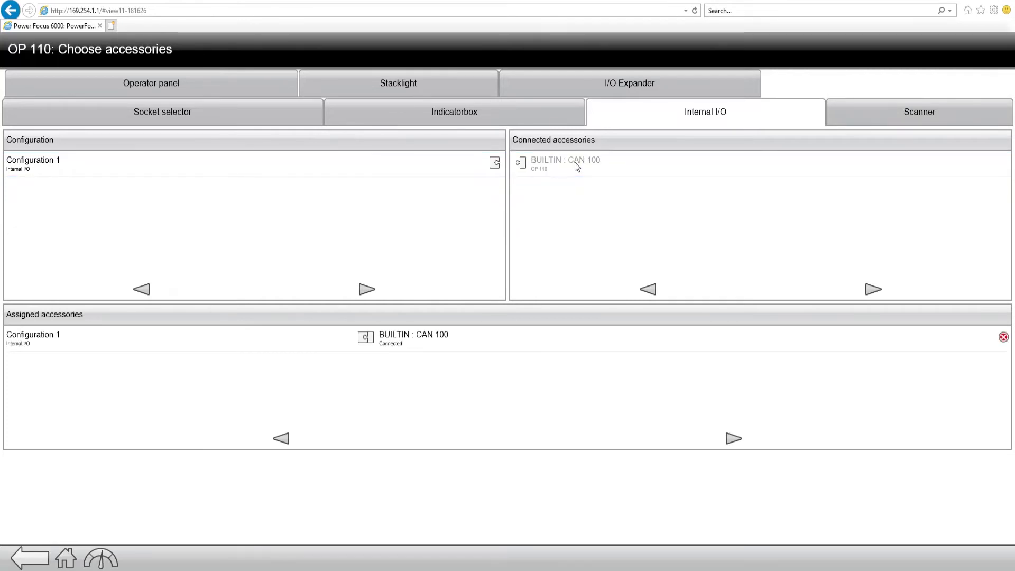
{"action": "left_click", "coordinate": [22, 563]}
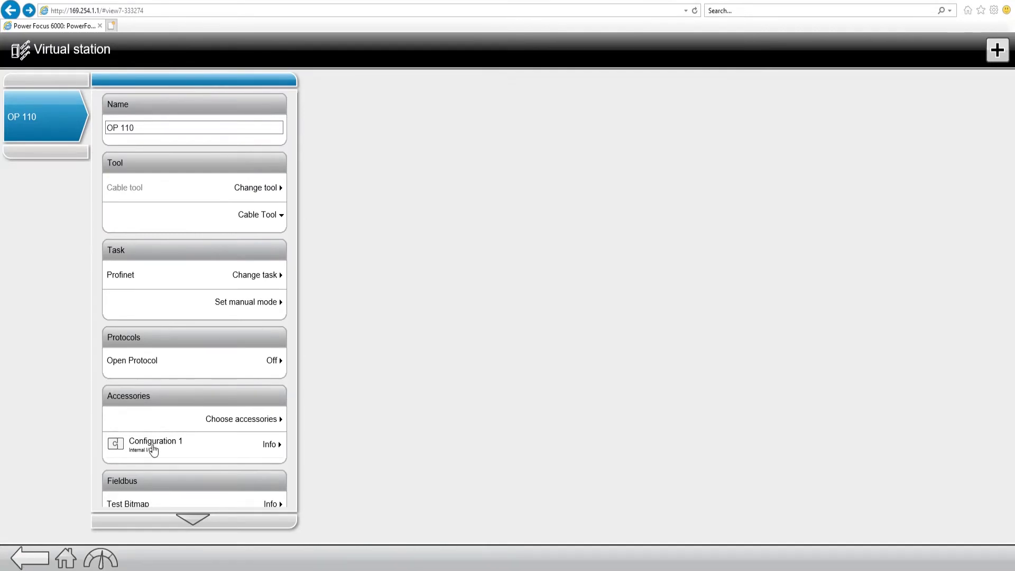
{"action": "left_click", "coordinate": [268, 447]}
{"action": "left_click", "coordinate": [654, 302]}
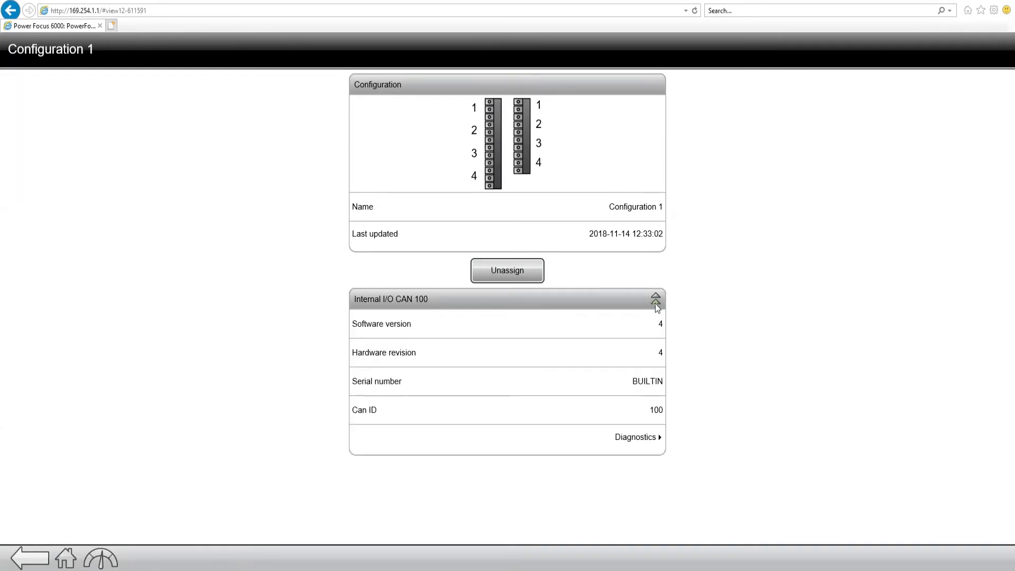
{"action": "left_click", "coordinate": [644, 444]}
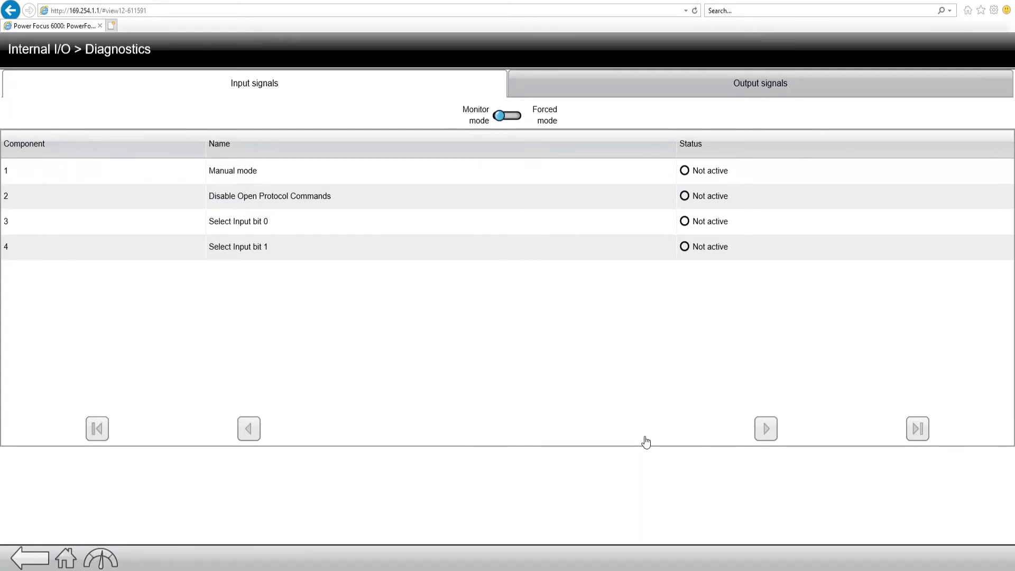
{"action": "left_click", "coordinate": [40, 561]}
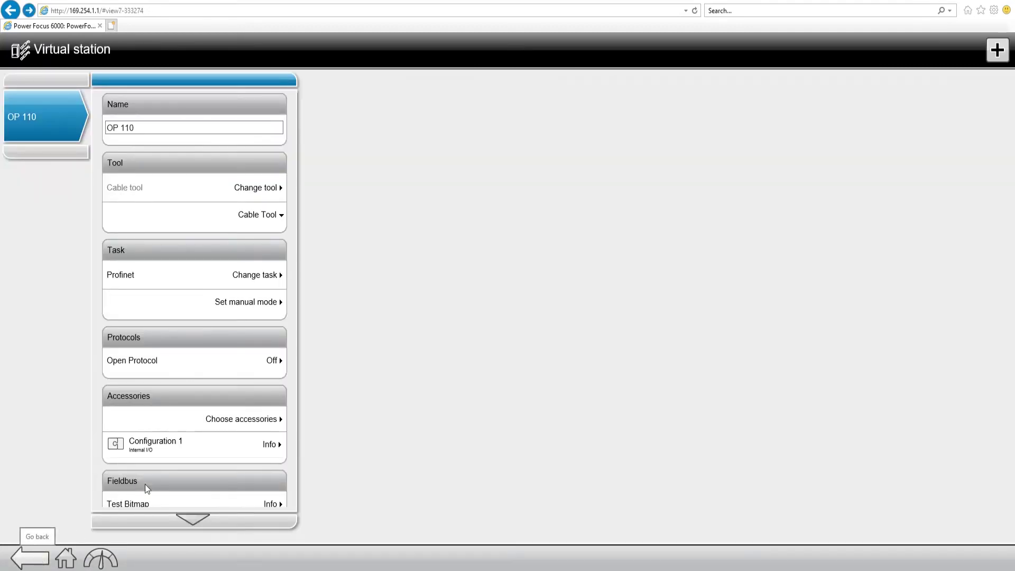
{"action": "left_click", "coordinate": [191, 521]}
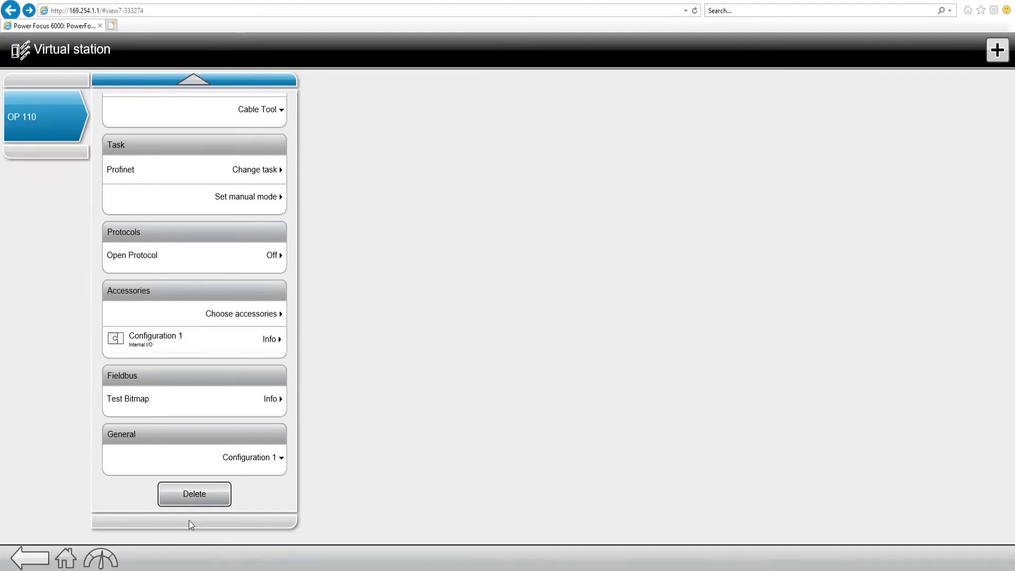
{"action": "left_click", "coordinate": [274, 401]}
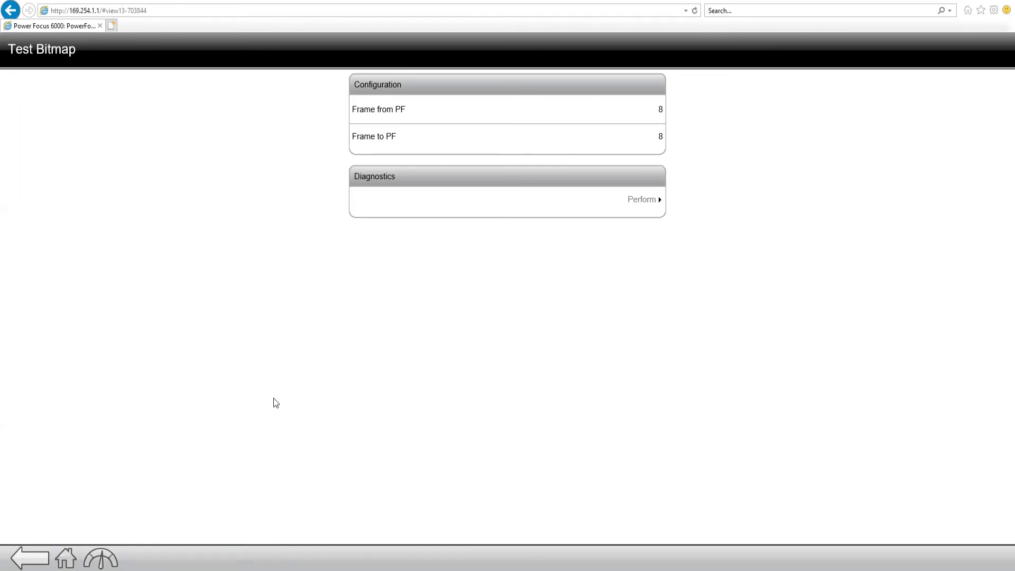
{"action": "left_click", "coordinate": [37, 559]}
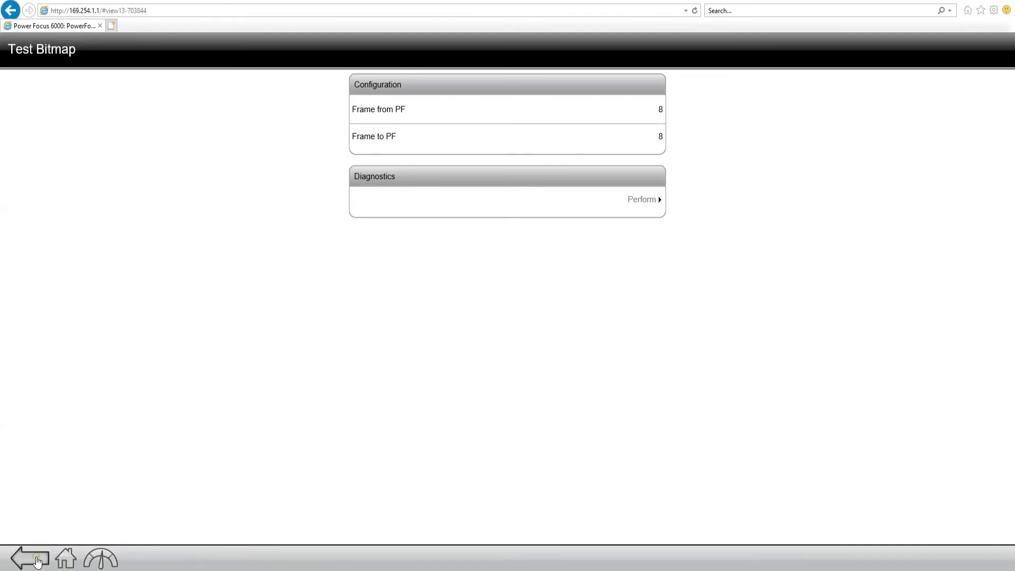
{"action": "left_click", "coordinate": [192, 520]}
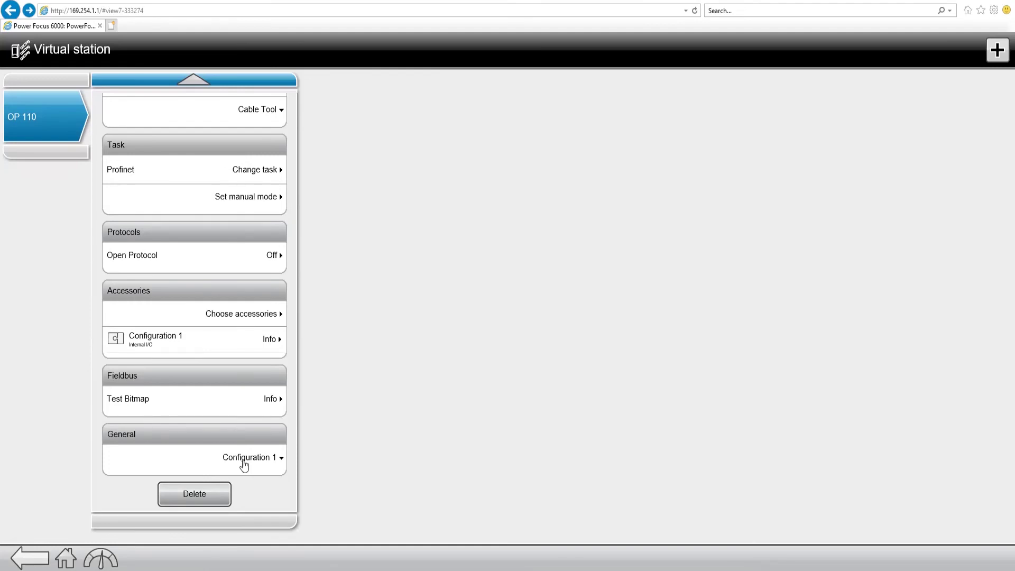
{"action": "left_click", "coordinate": [244, 464]}
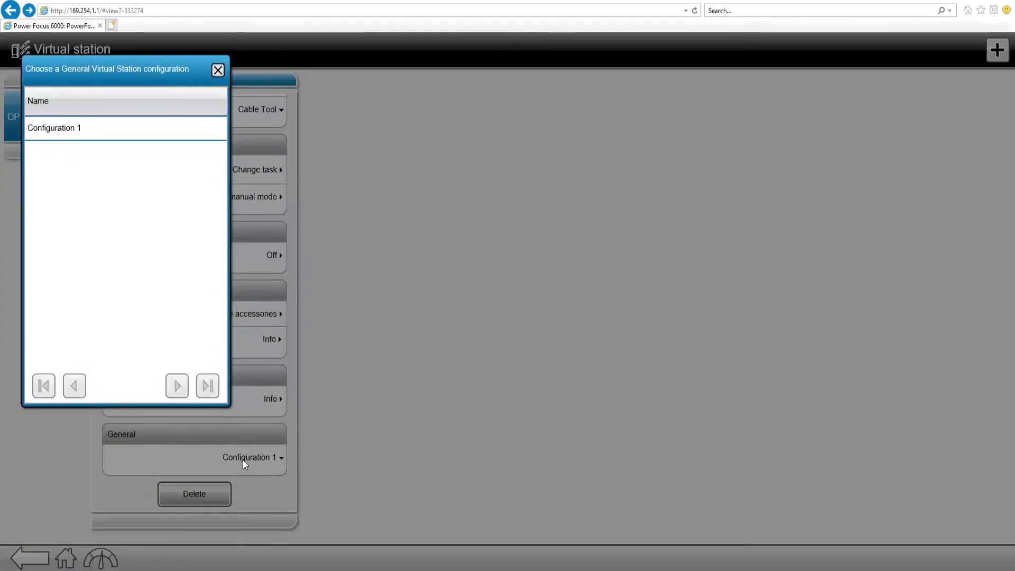
{"action": "left_click", "coordinate": [217, 71]}
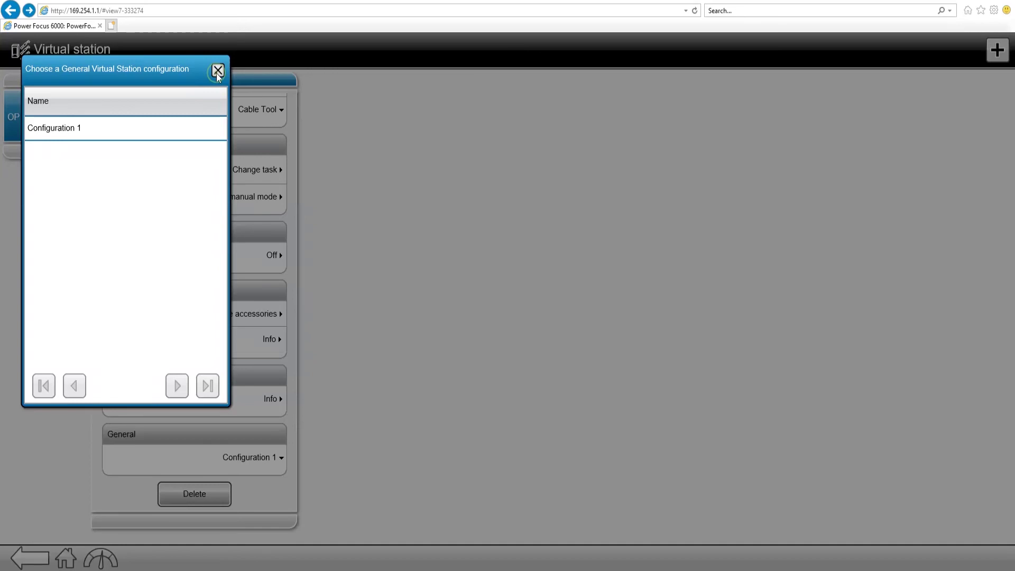
{"action": "left_click", "coordinate": [201, 80]}
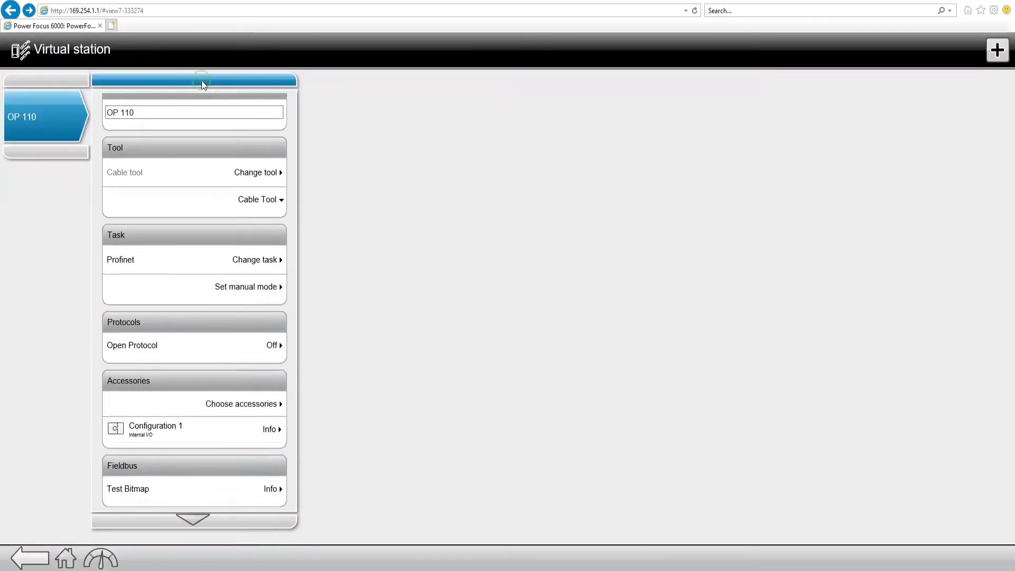